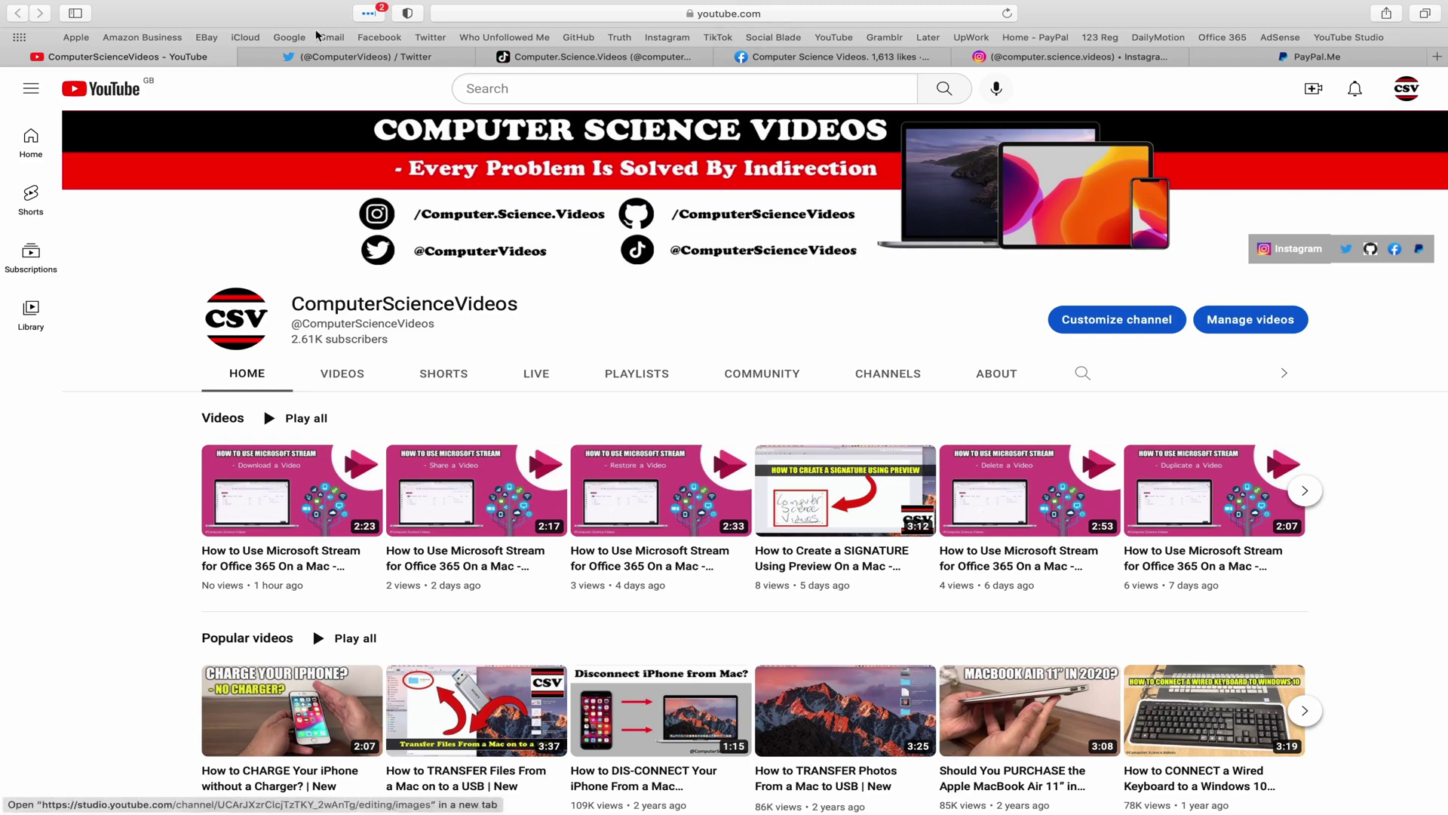
- Cycle through the Twitter, TikTok, Facebook, Instagram and PayPal.Me tabs in Safari
{"action": "left_click", "coordinate": [340, 58]}
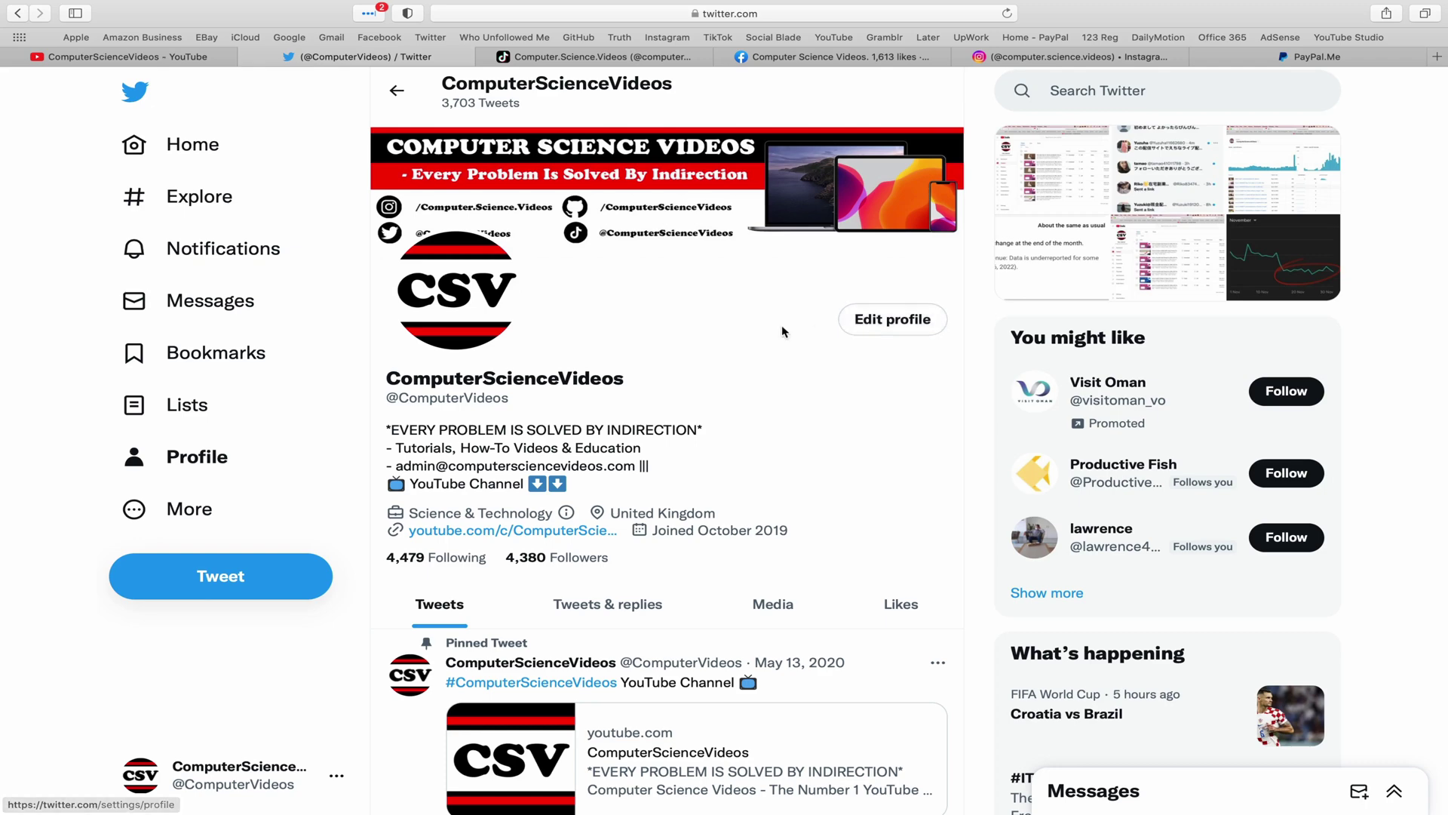
{"action": "left_click", "coordinate": [600, 57]}
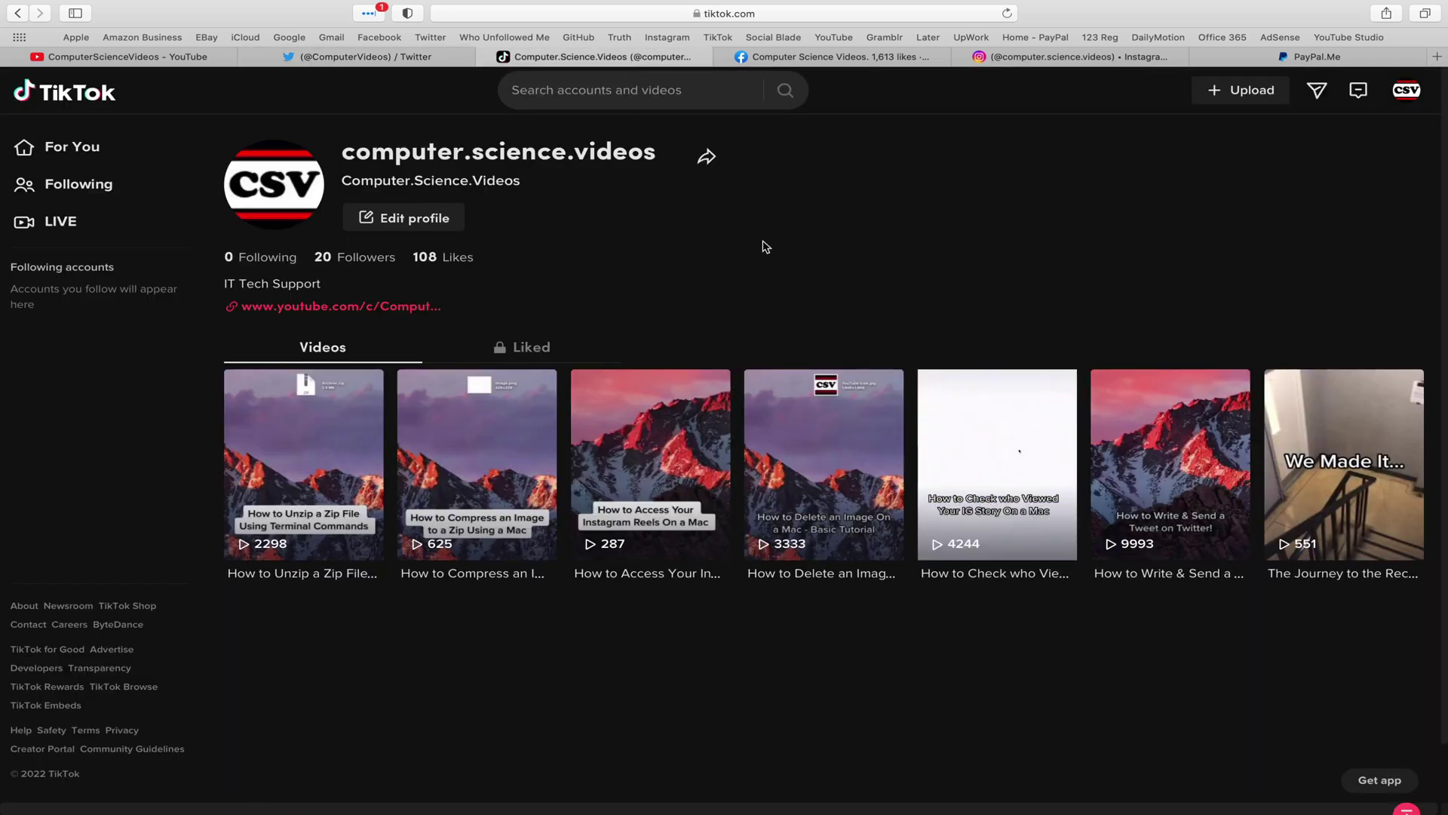
{"action": "left_click", "coordinate": [837, 58]}
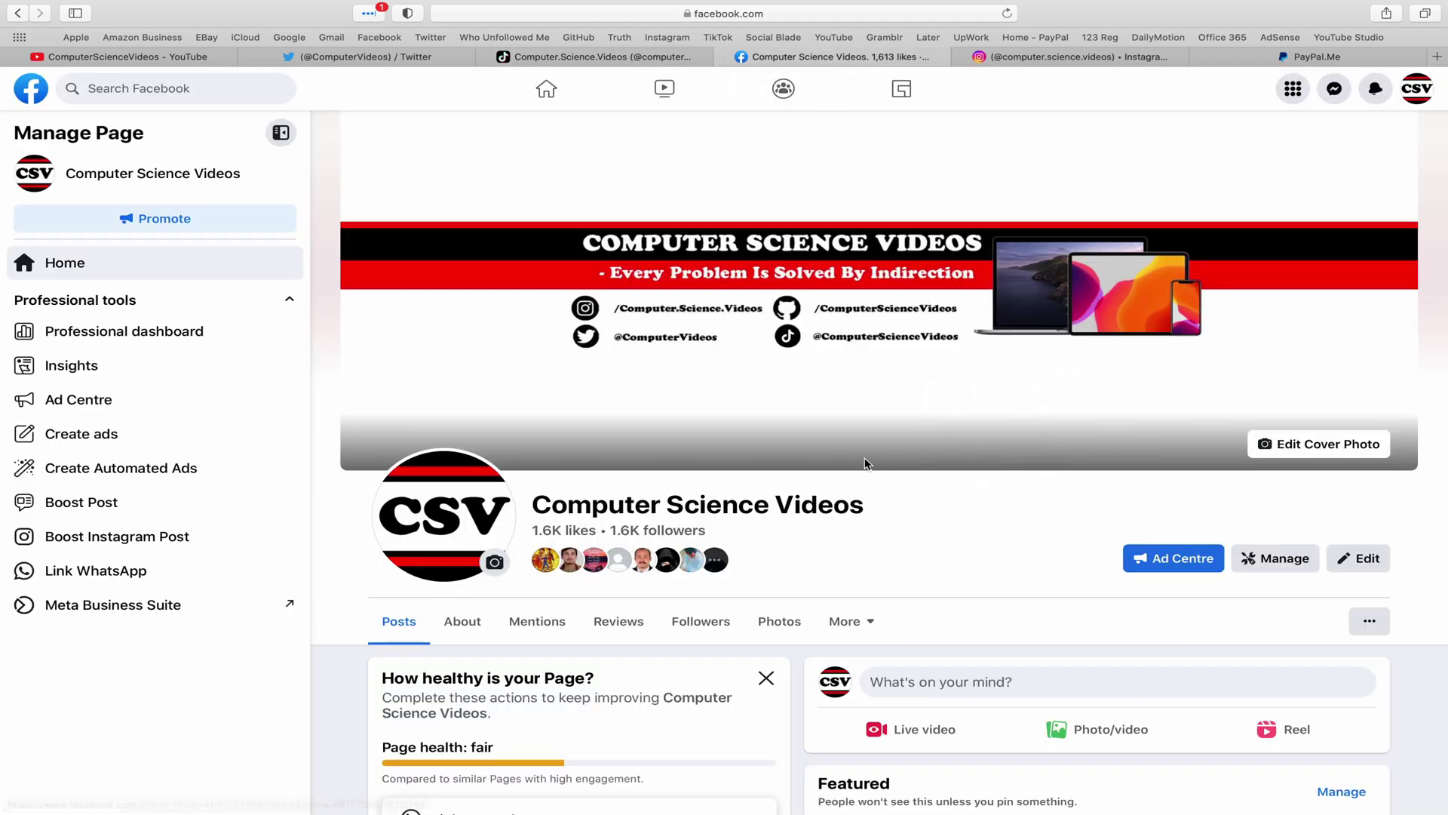
{"action": "left_click", "coordinate": [1078, 55]}
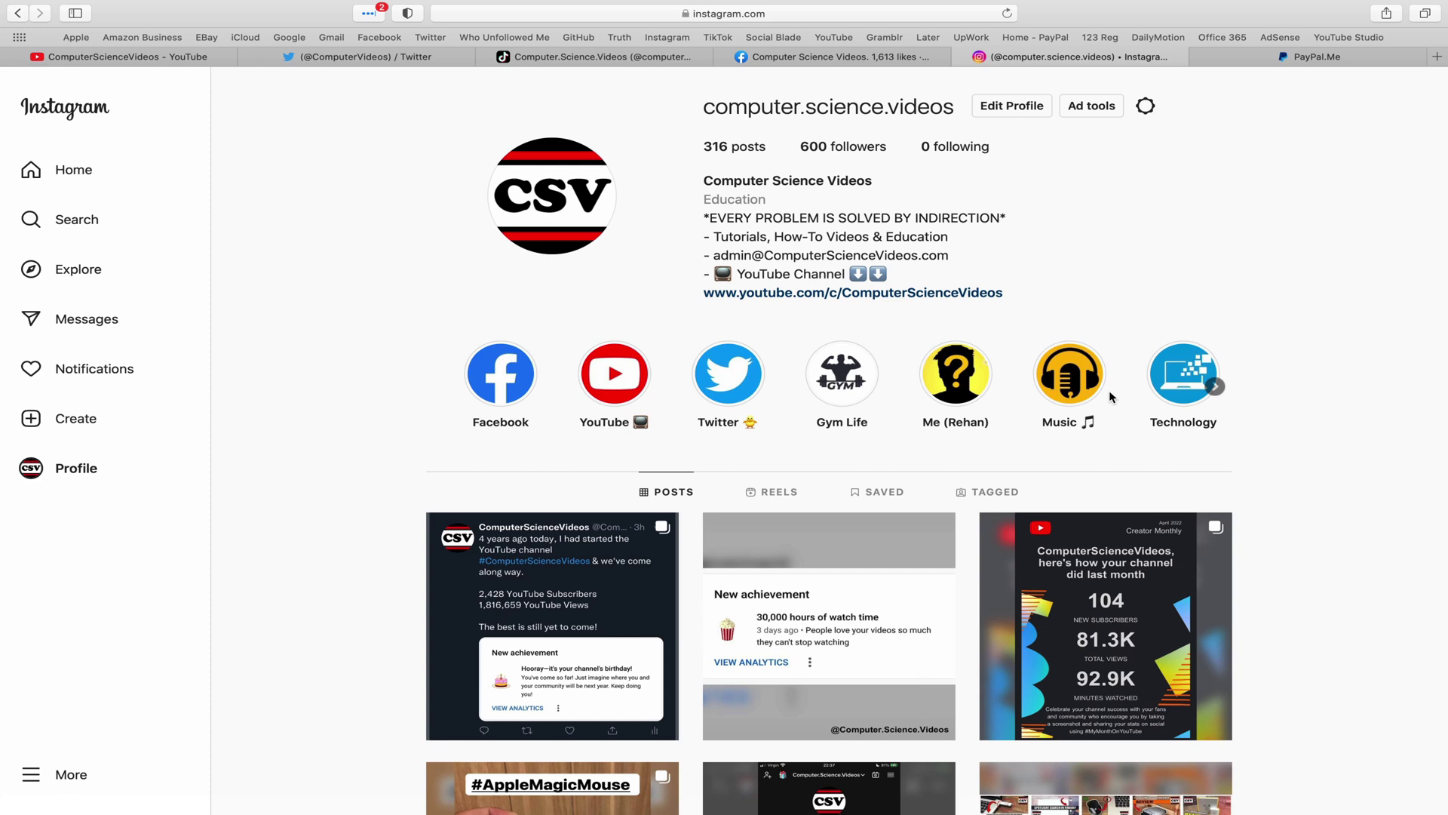
{"action": "left_click", "coordinate": [1318, 57]}
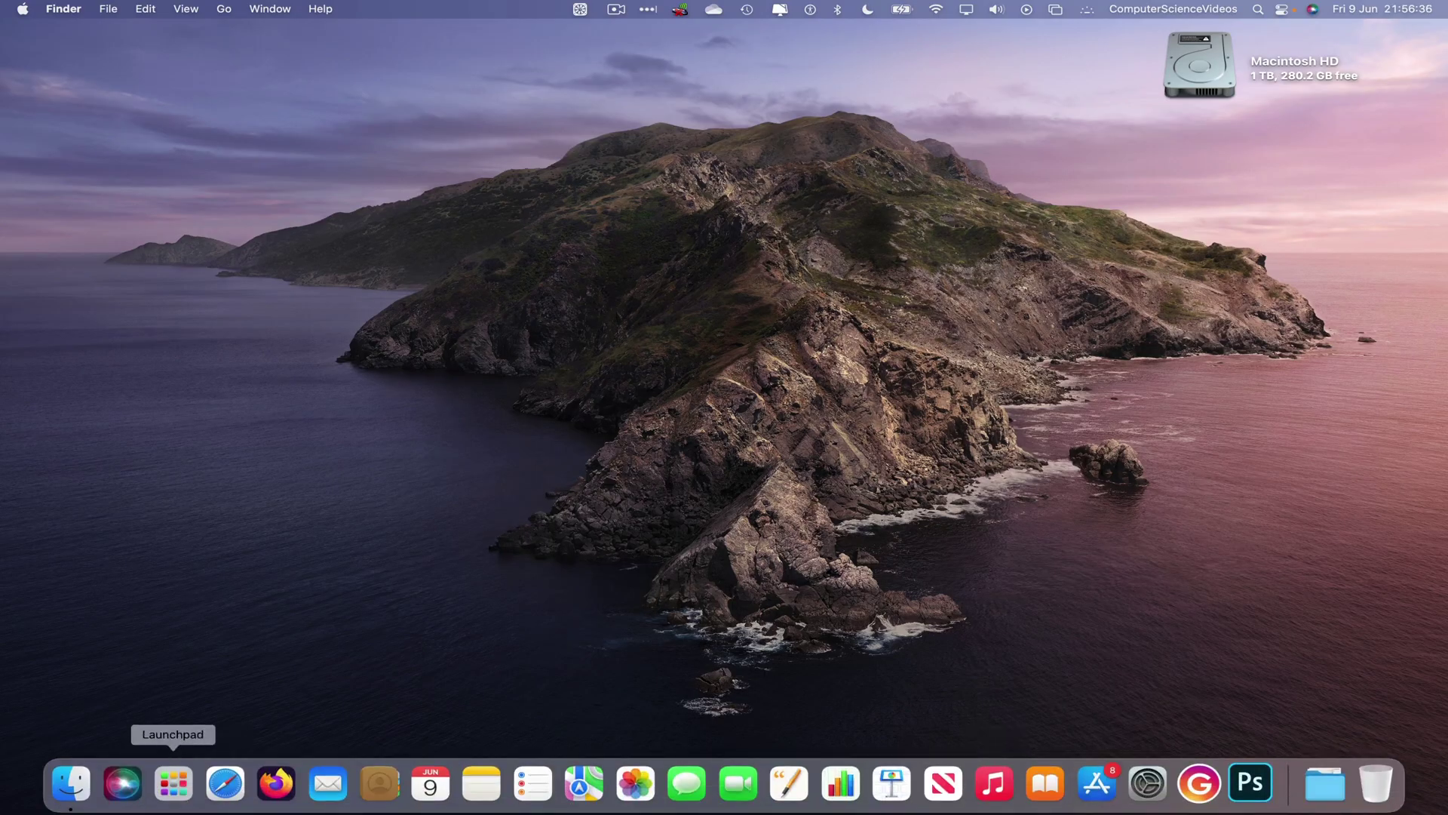
- Launch Numbers from a Launchpad search for 'number', then quit it from the Numbers menu
{"action": "left_click", "coordinate": [174, 783]}
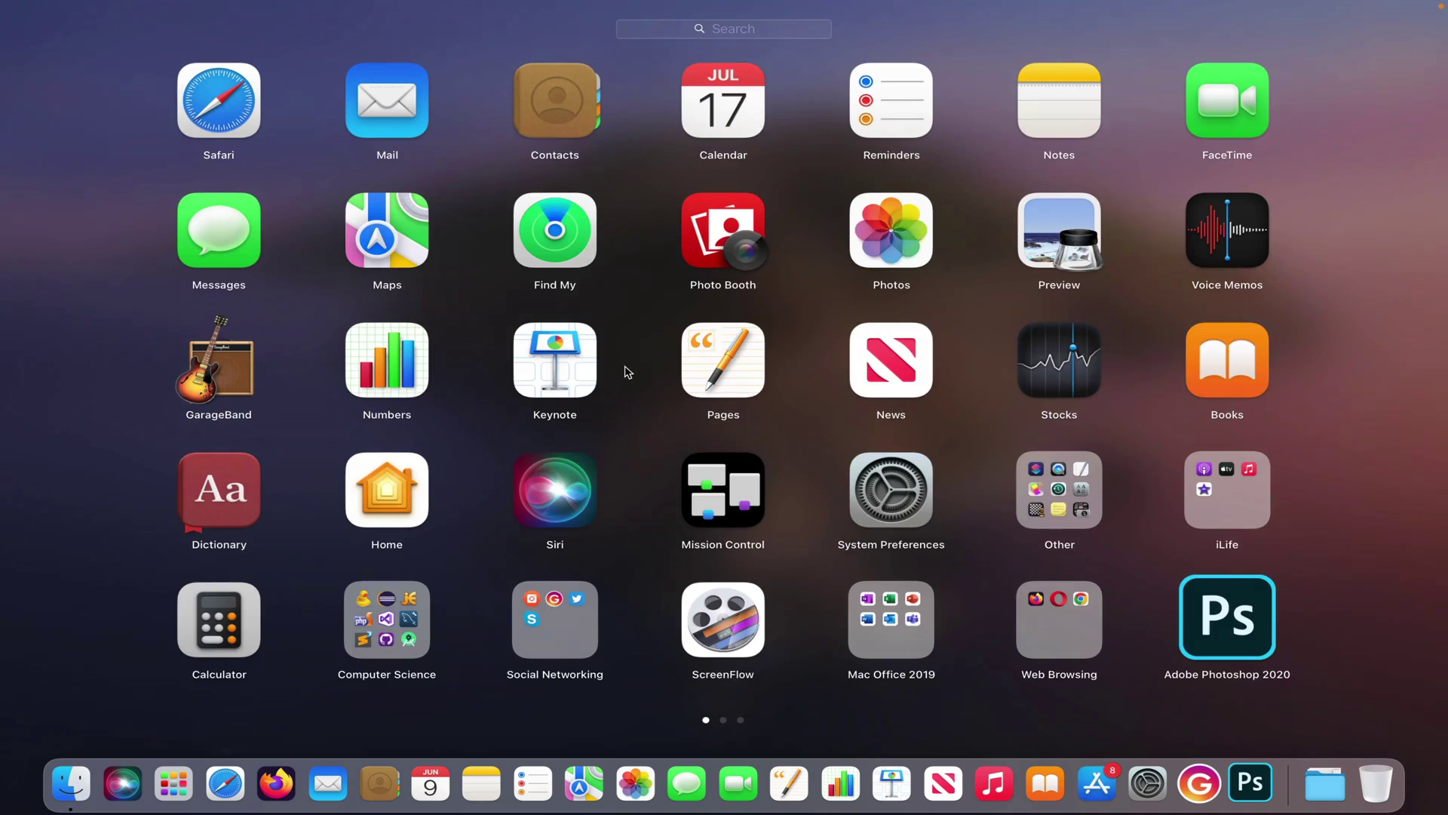
{"action": "type", "text": "number"}
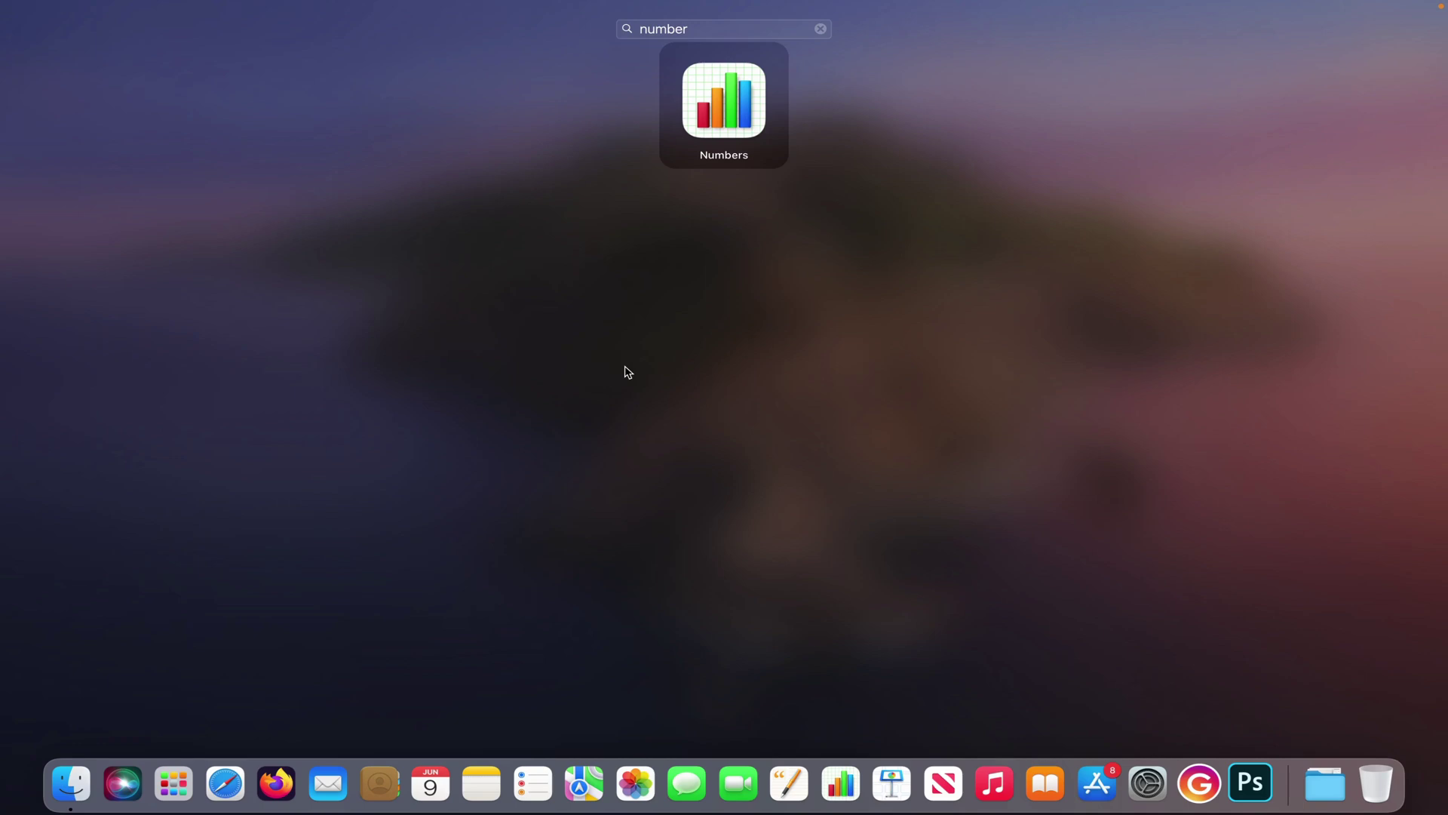
{"action": "key", "text": "Return"}
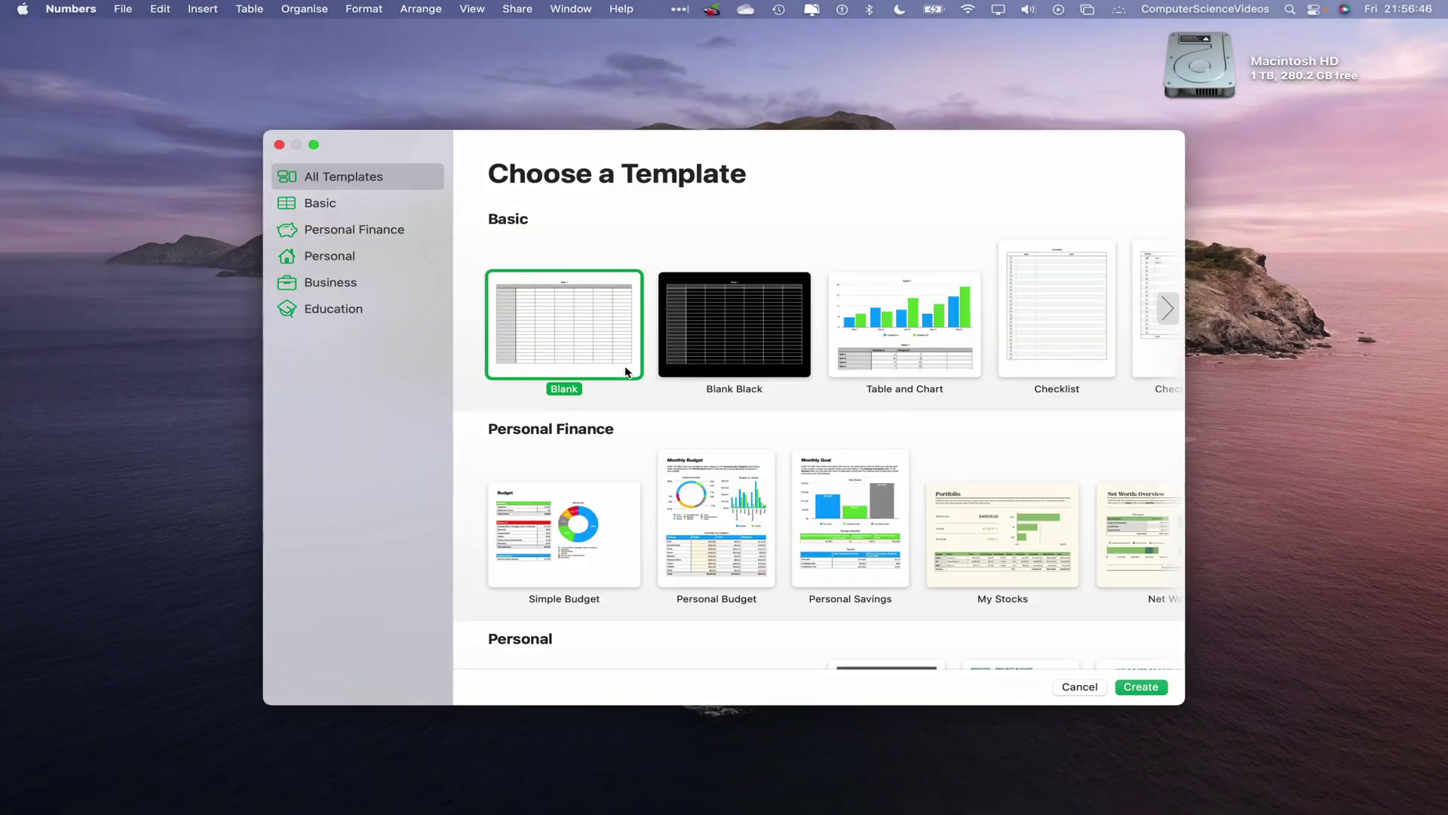
{"action": "left_click", "coordinate": [70, 10]}
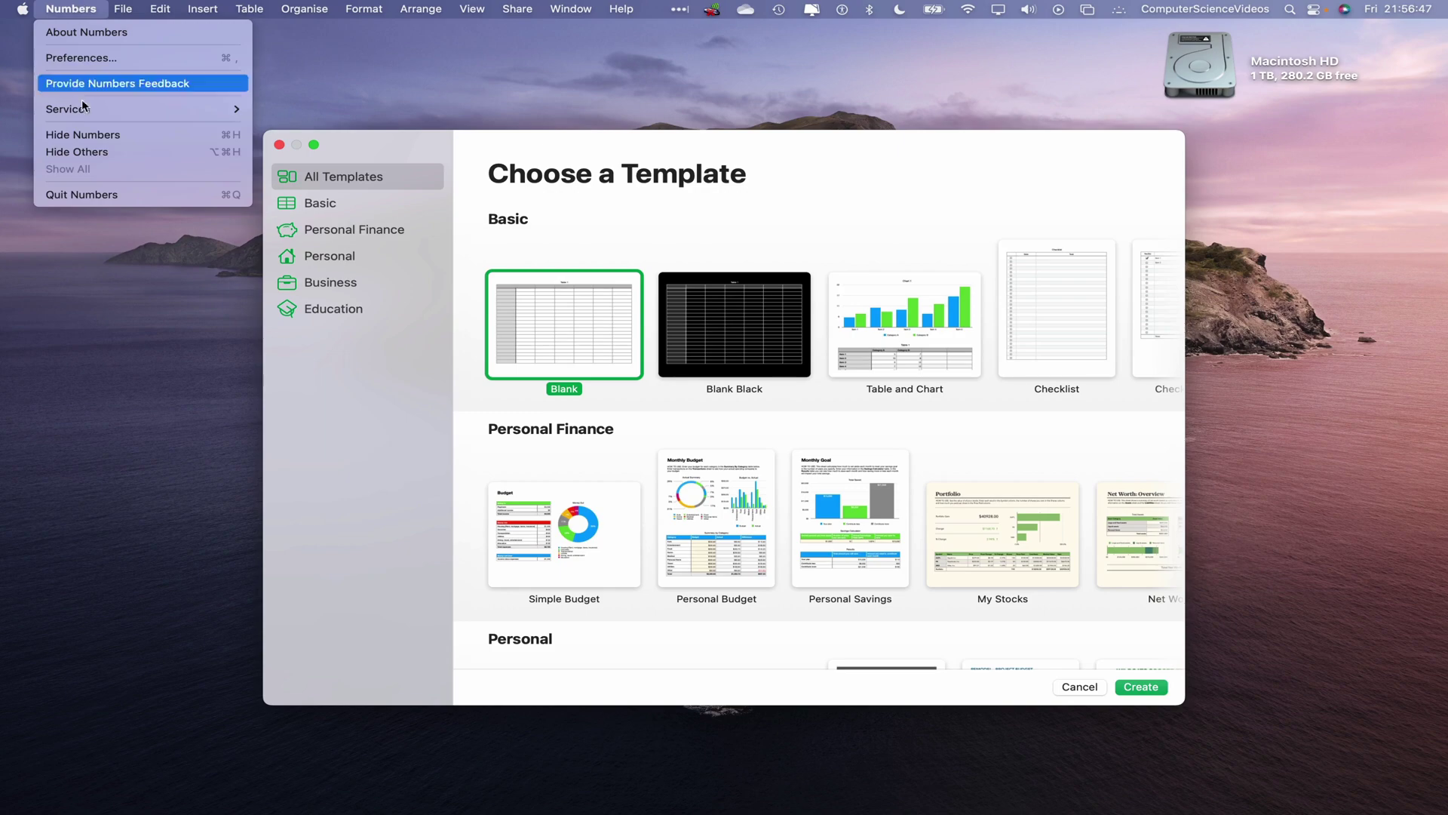
{"action": "left_click", "coordinate": [113, 195]}
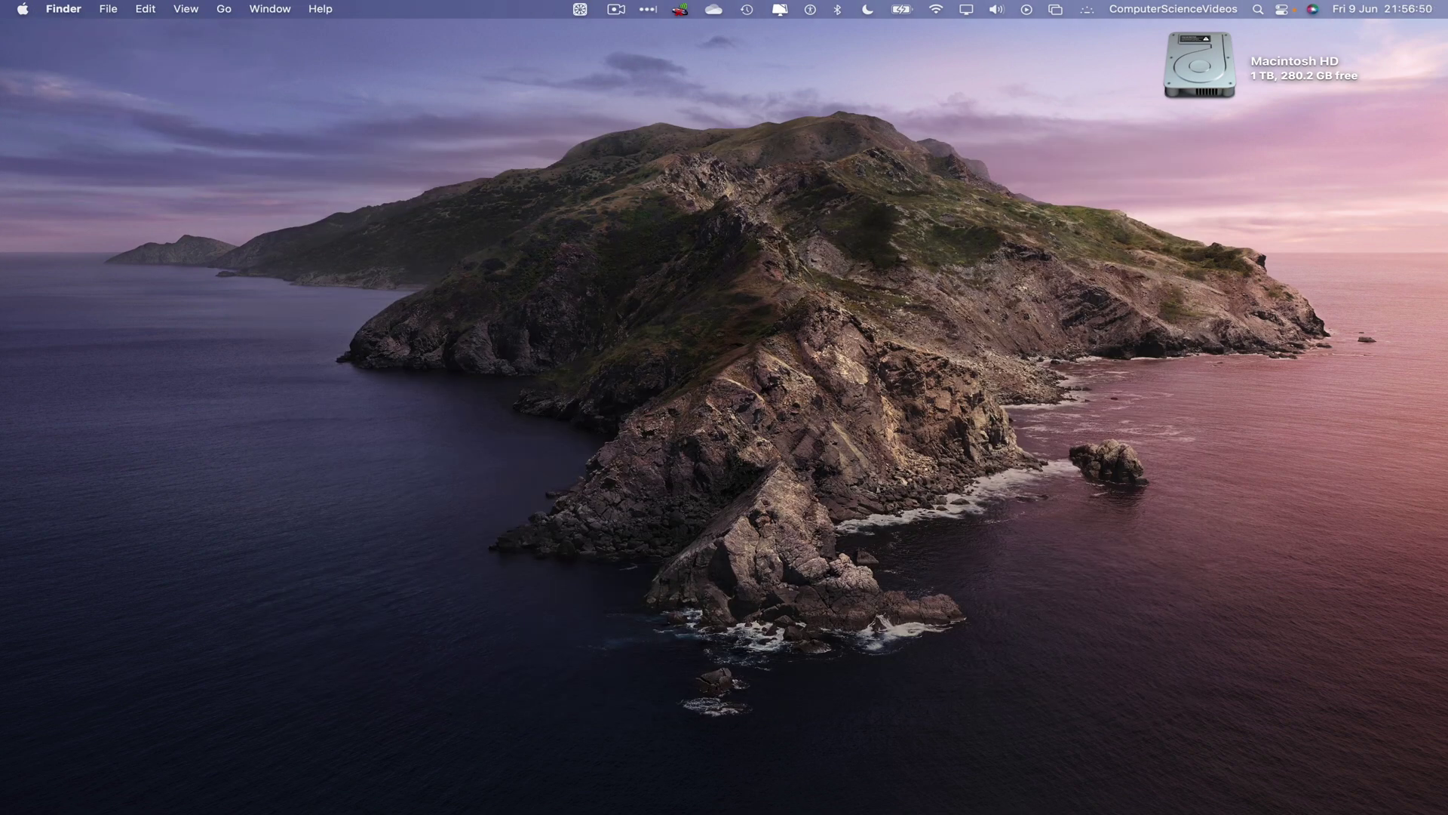
{"action": "mouse_move", "coordinate": [846, 808]}
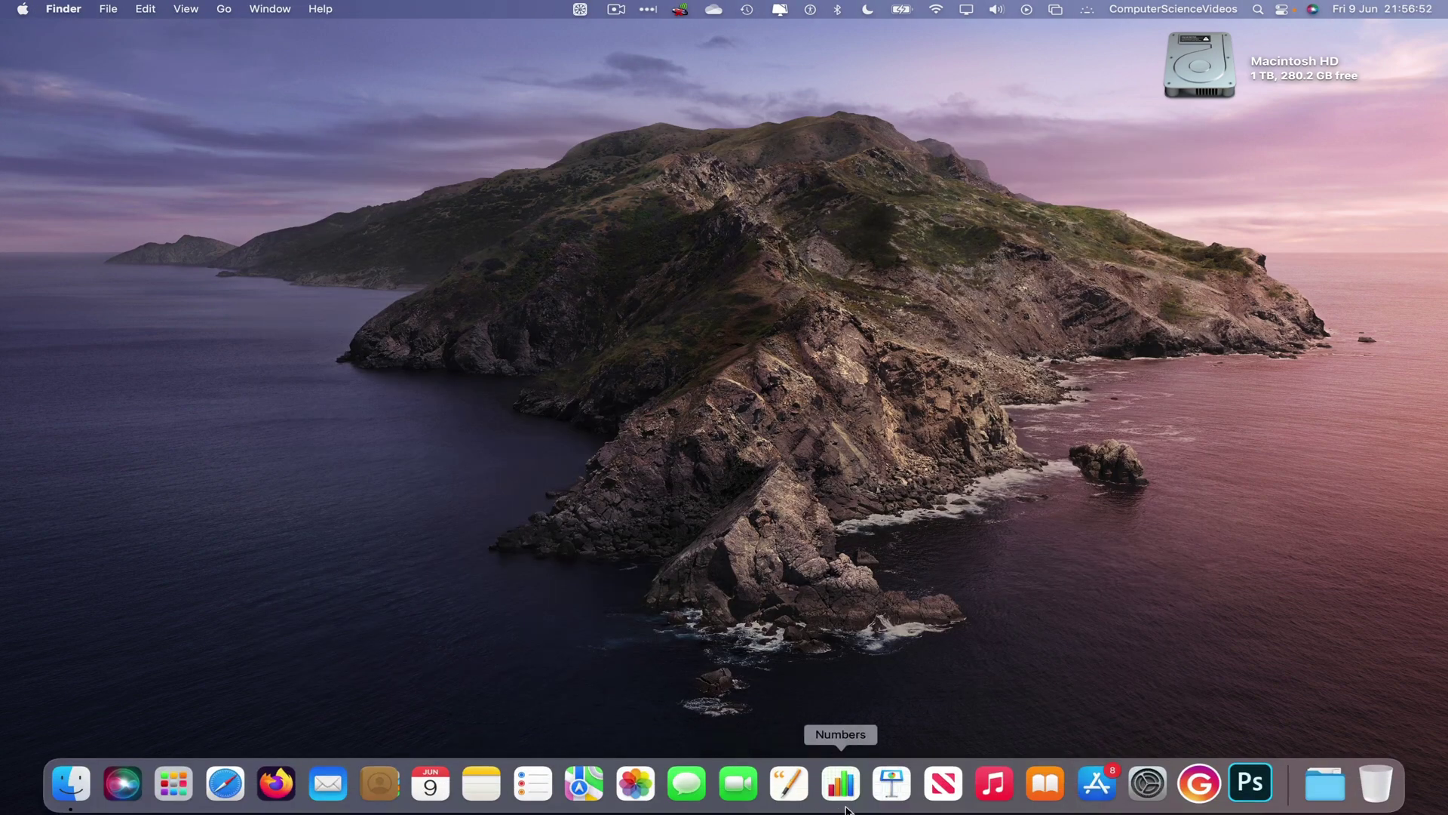
{"action": "left_click", "coordinate": [841, 784]}
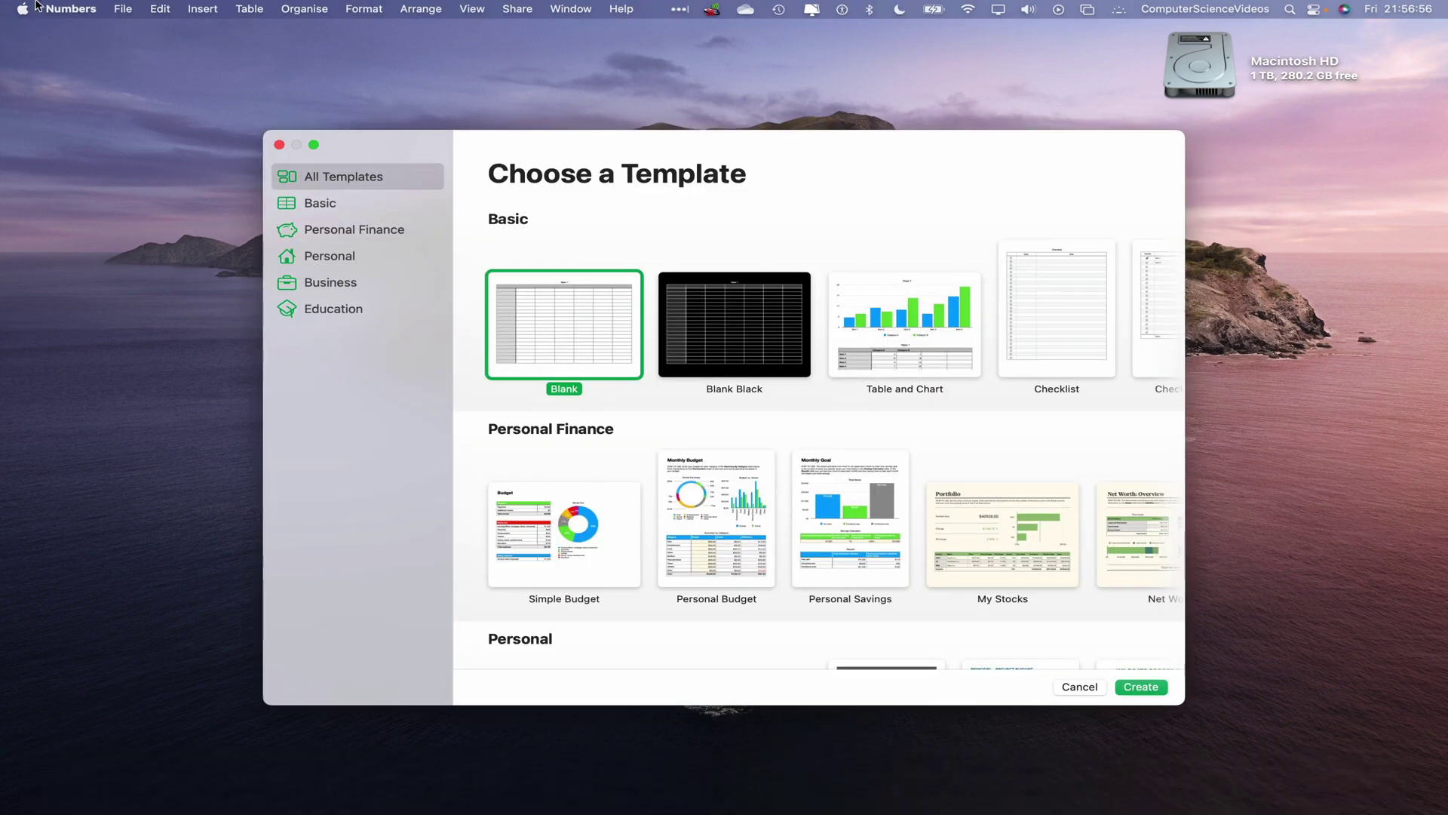
{"action": "left_click", "coordinate": [70, 9]}
{"action": "left_click", "coordinate": [117, 197]}
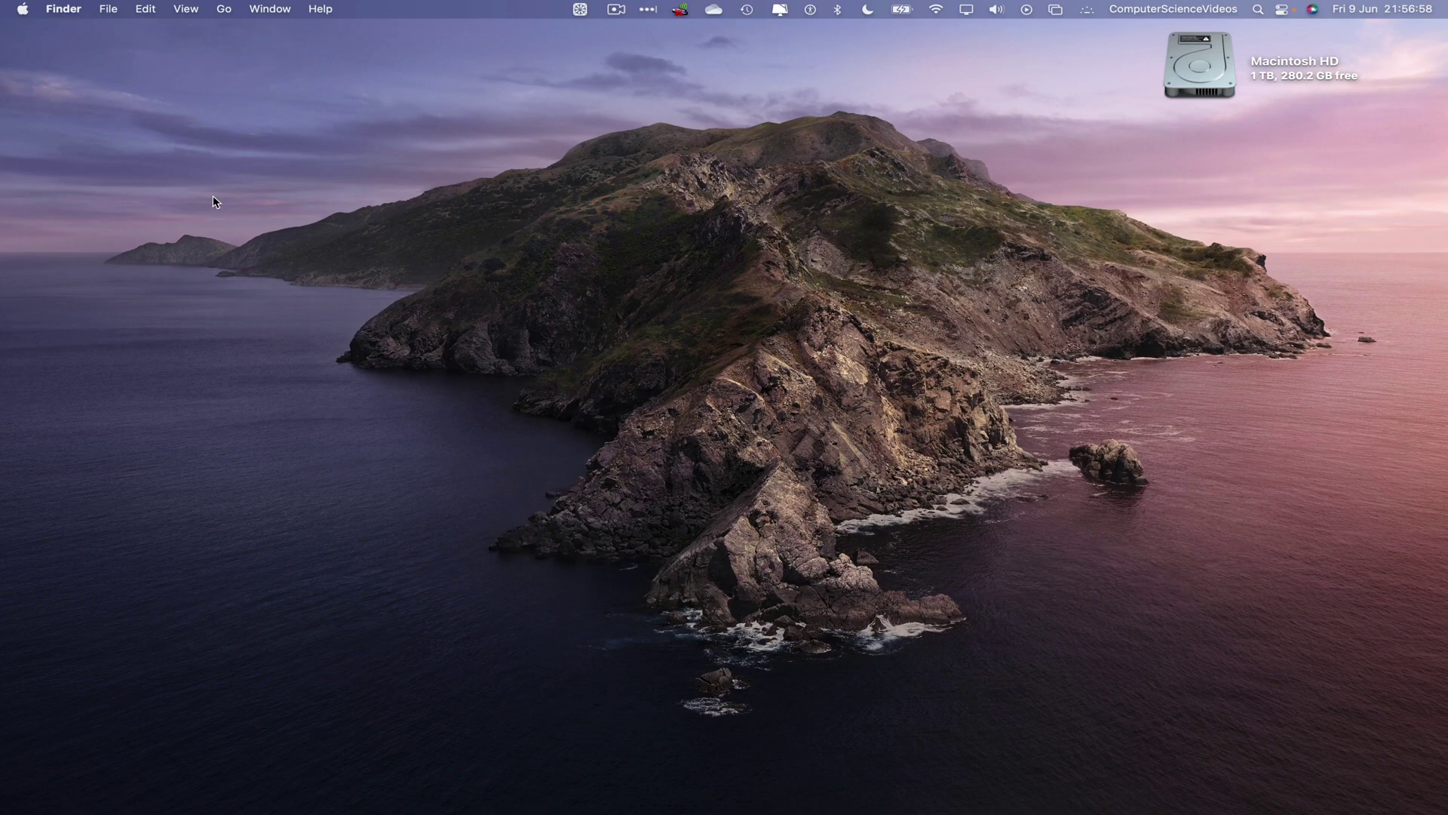
{"action": "mouse_move", "coordinate": [71, 811]}
{"action": "left_click", "coordinate": [72, 783]}
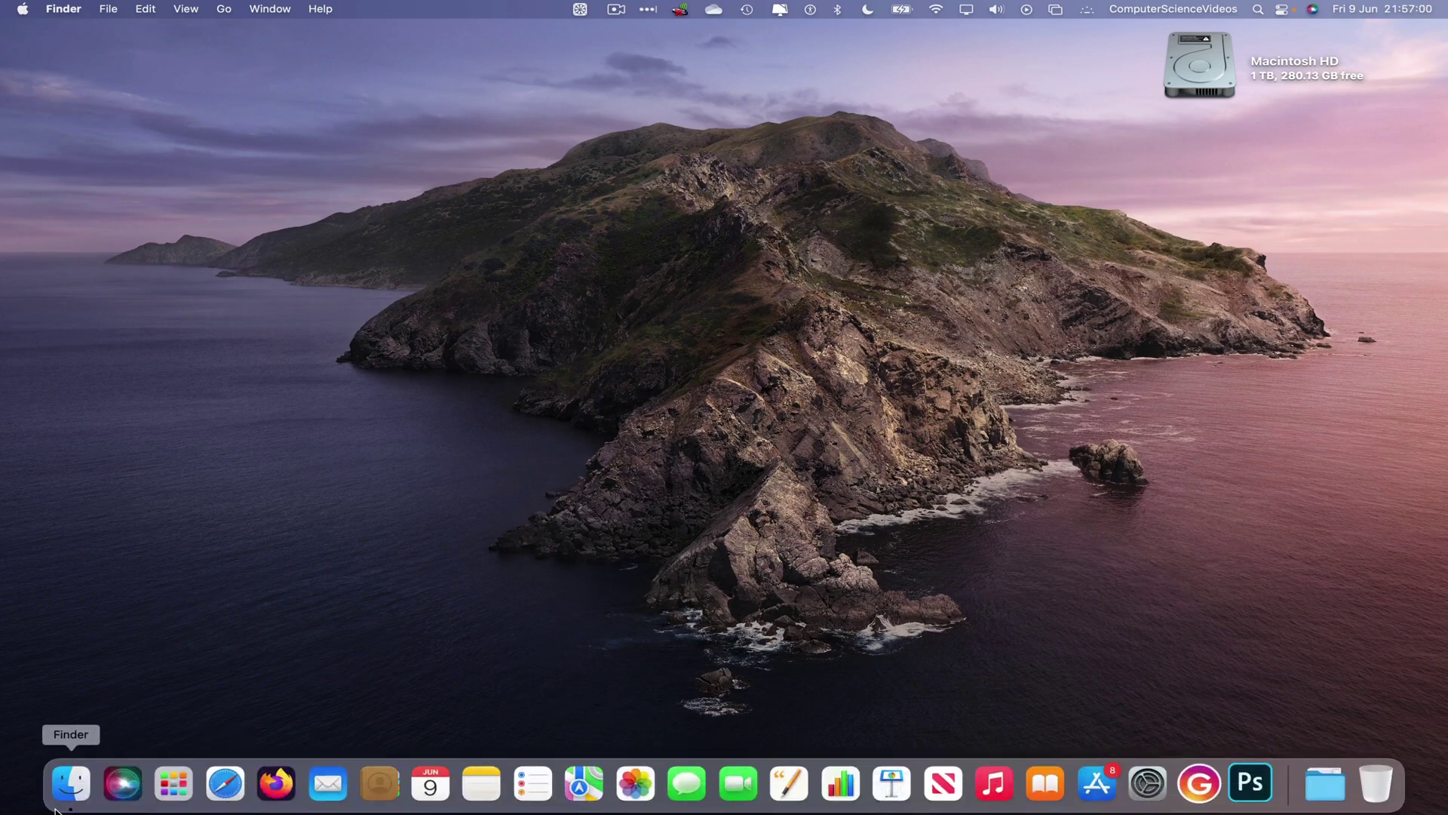
{"action": "left_click", "coordinate": [67, 129]}
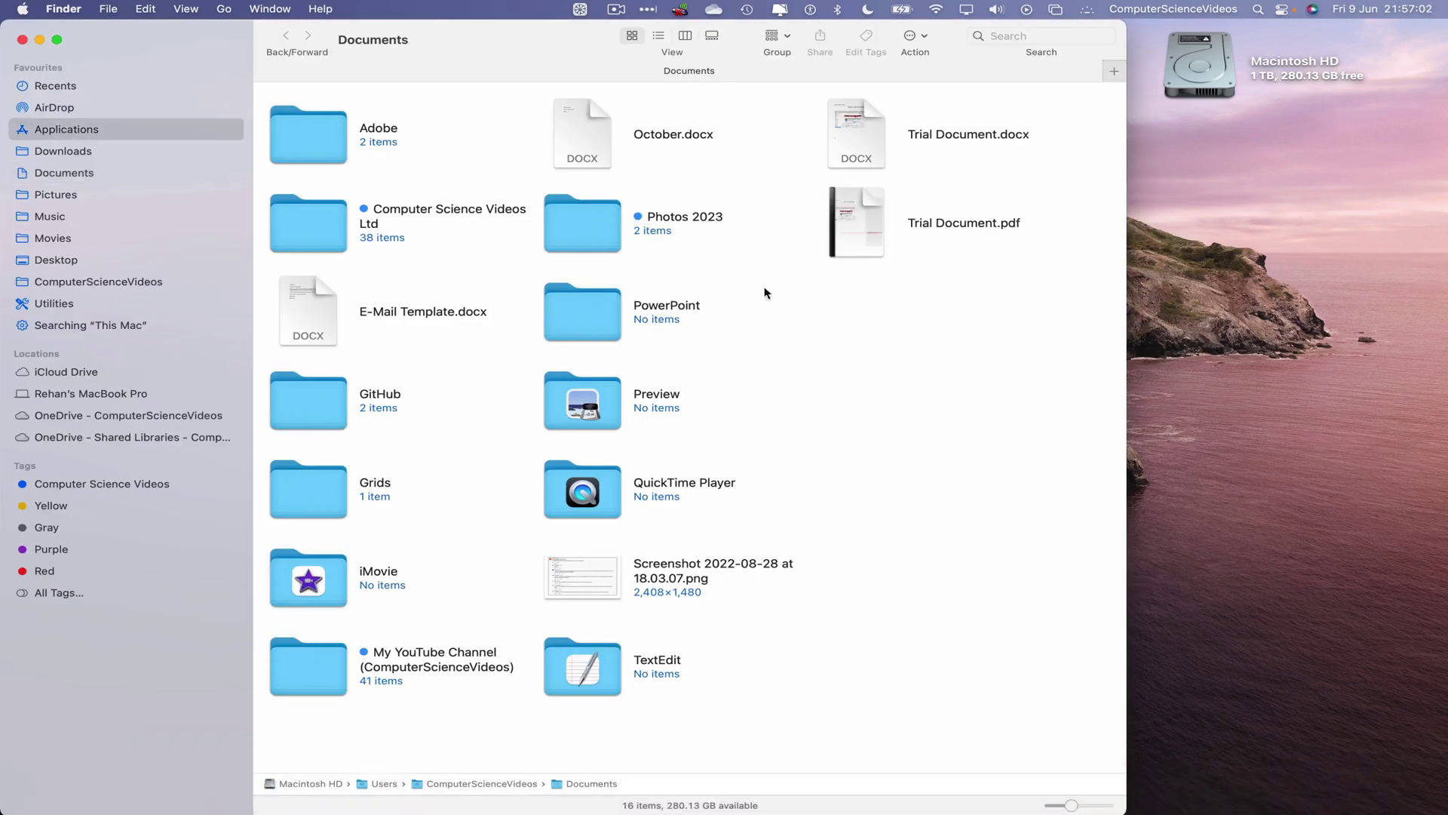
{"action": "scroll", "coordinate": [630, 198], "scroll_direction": "left", "scroll_amount": 5}
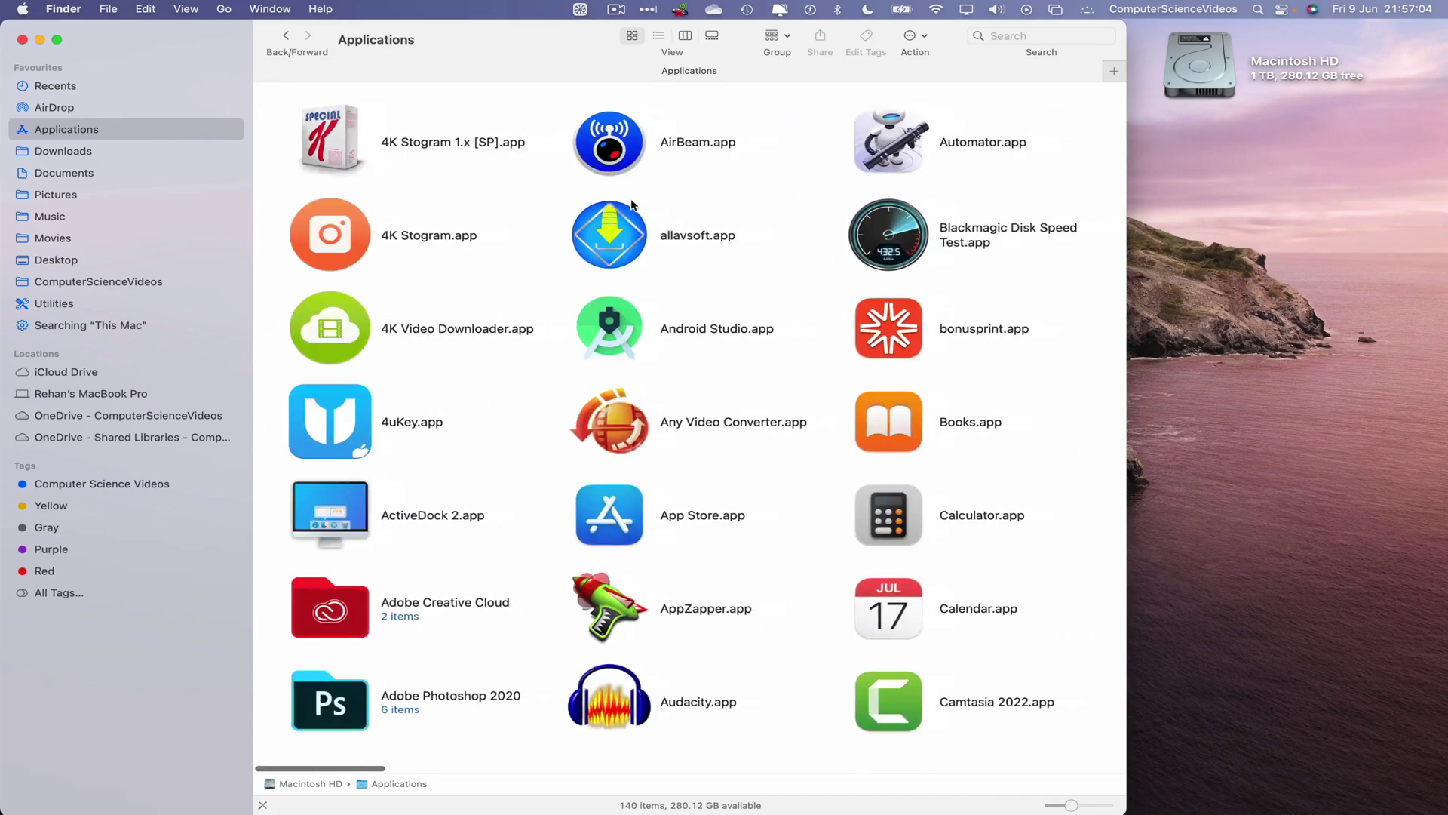
{"action": "type", "text": "nu"}
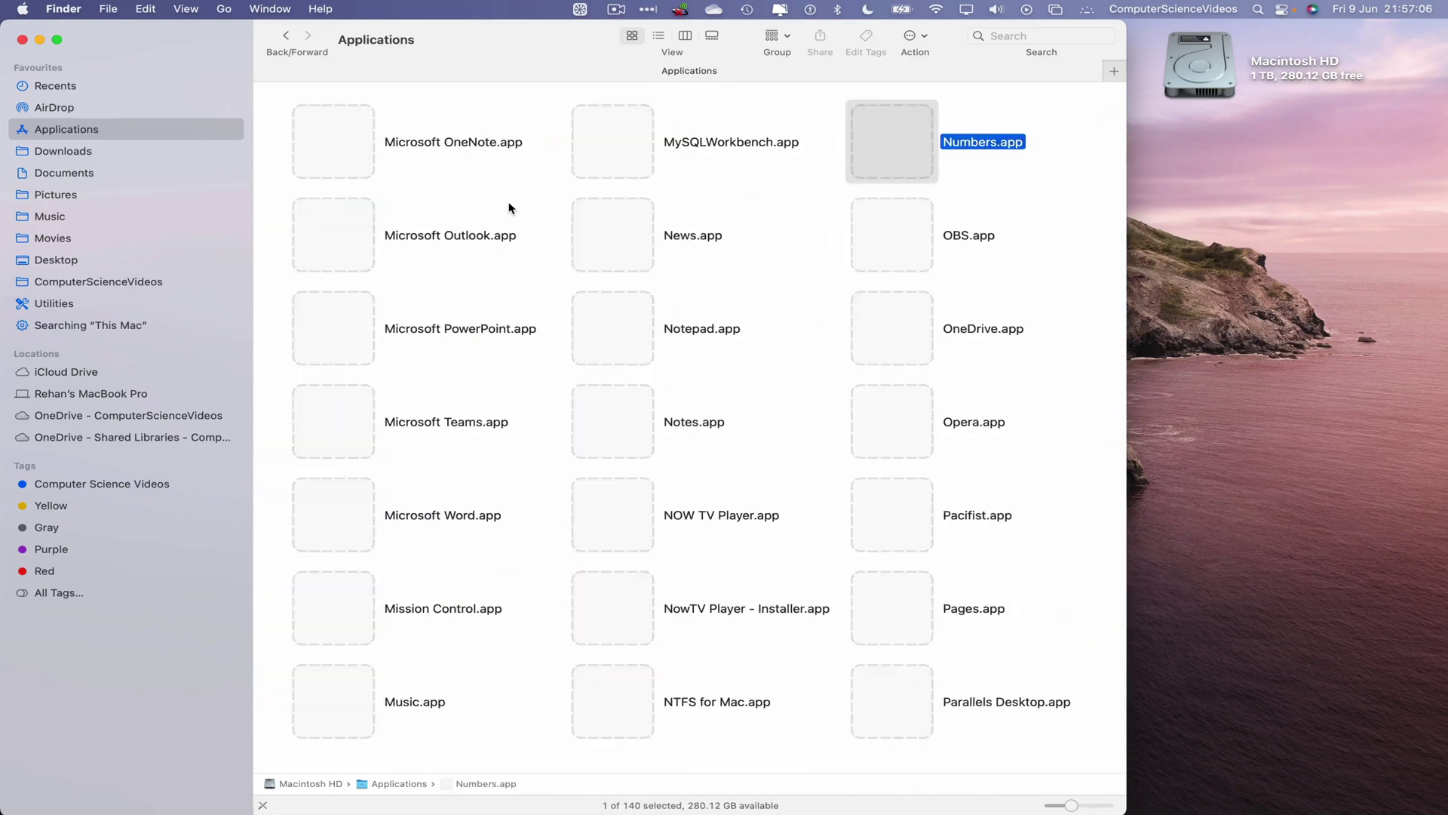
{"action": "scroll", "coordinate": [815, 181], "scroll_direction": "right", "scroll_amount": 3}
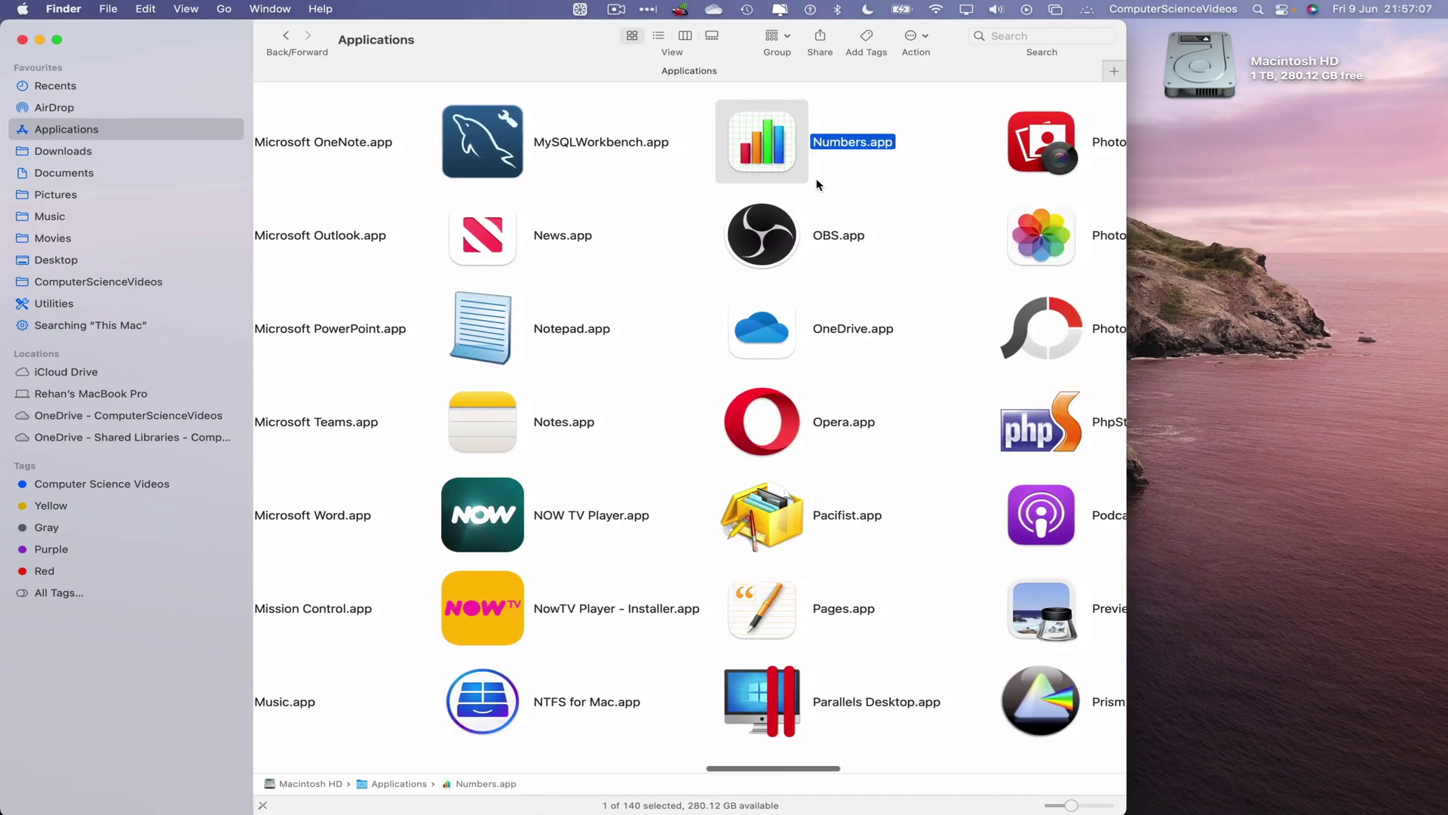
{"action": "double_click", "coordinate": [777, 147]}
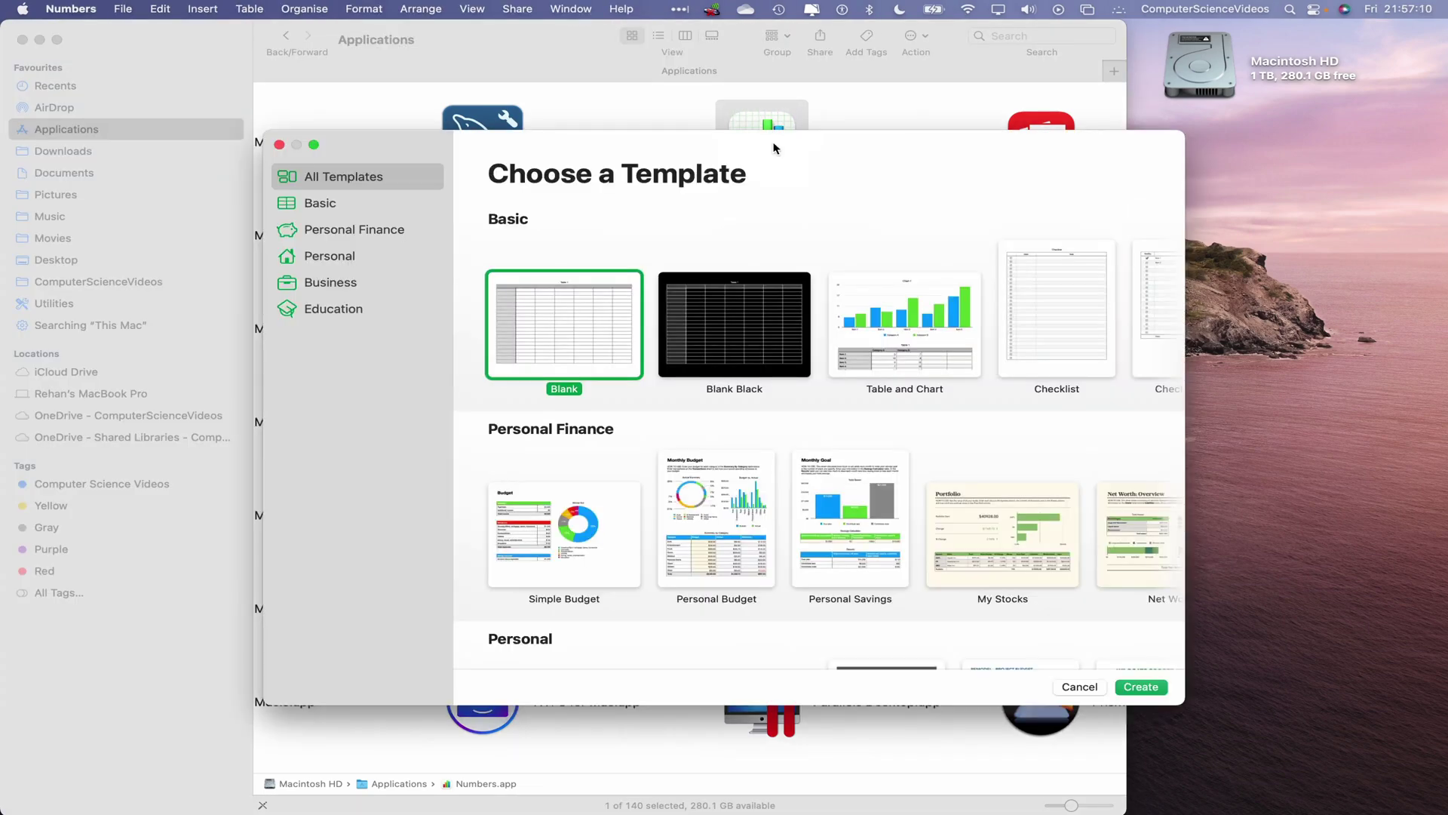
{"action": "left_click", "coordinate": [22, 39]}
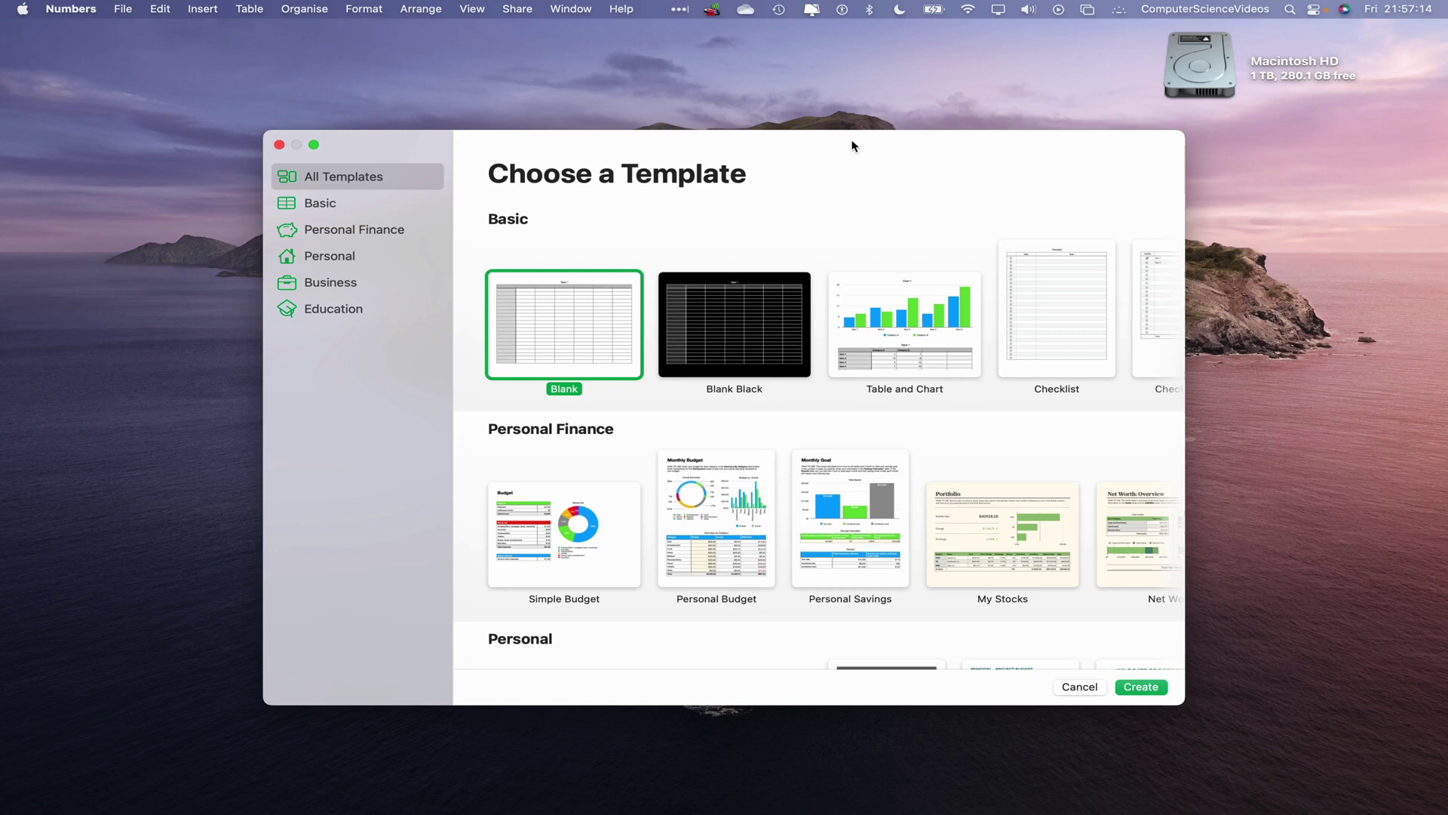
{"action": "left_click", "coordinate": [71, 9]}
{"action": "left_click", "coordinate": [133, 195]}
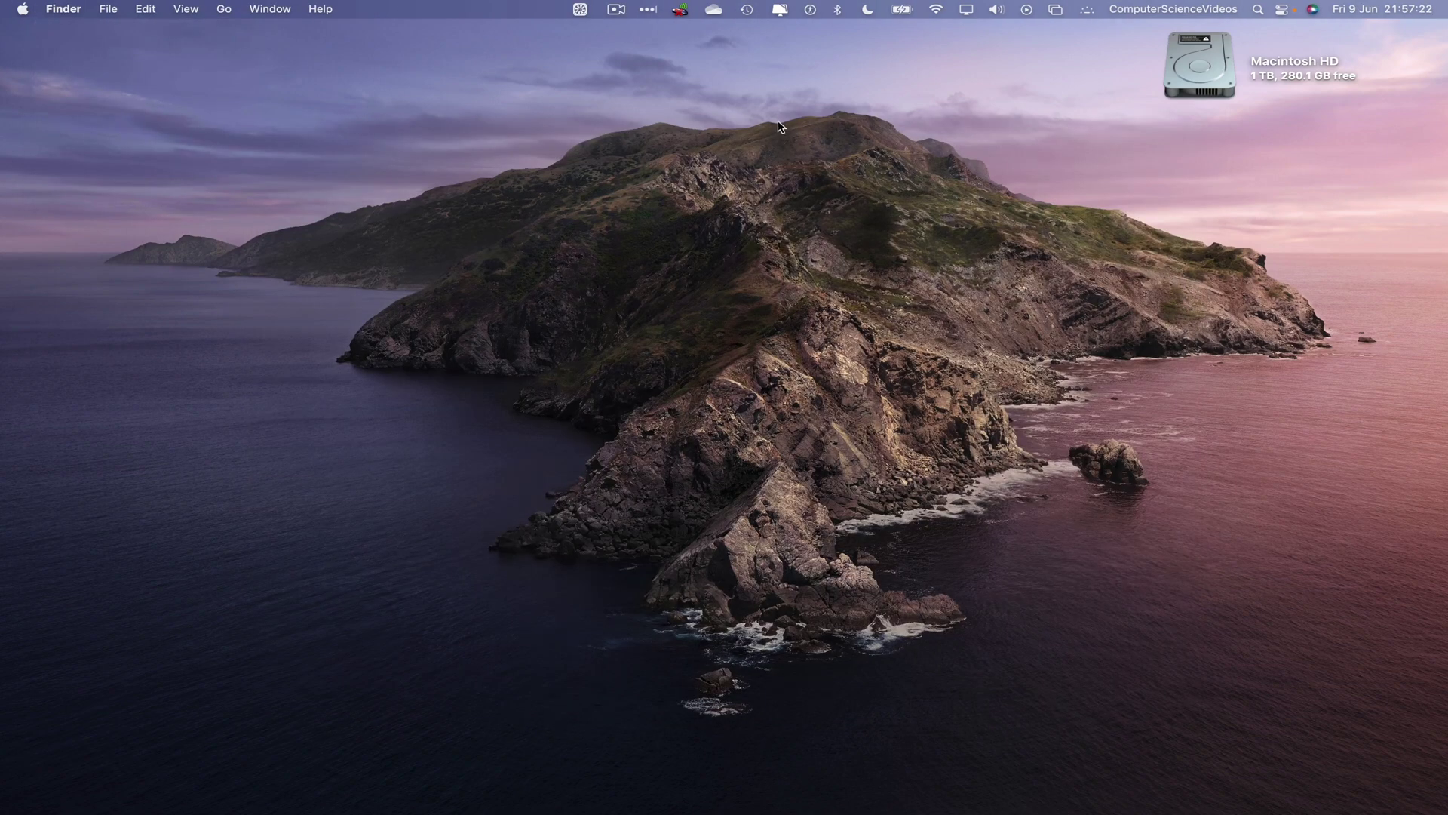